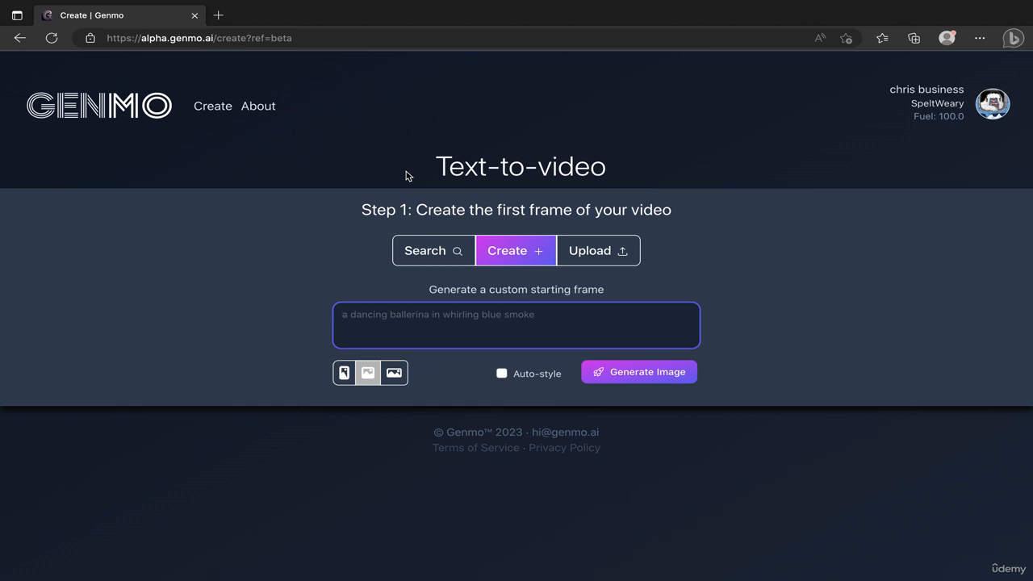
# Enter "a male from medieval ages wearing a traditional hat" as the prompt for the custom starting frame.
pyautogui.moveTo(925, 132)
pyautogui.write('A')
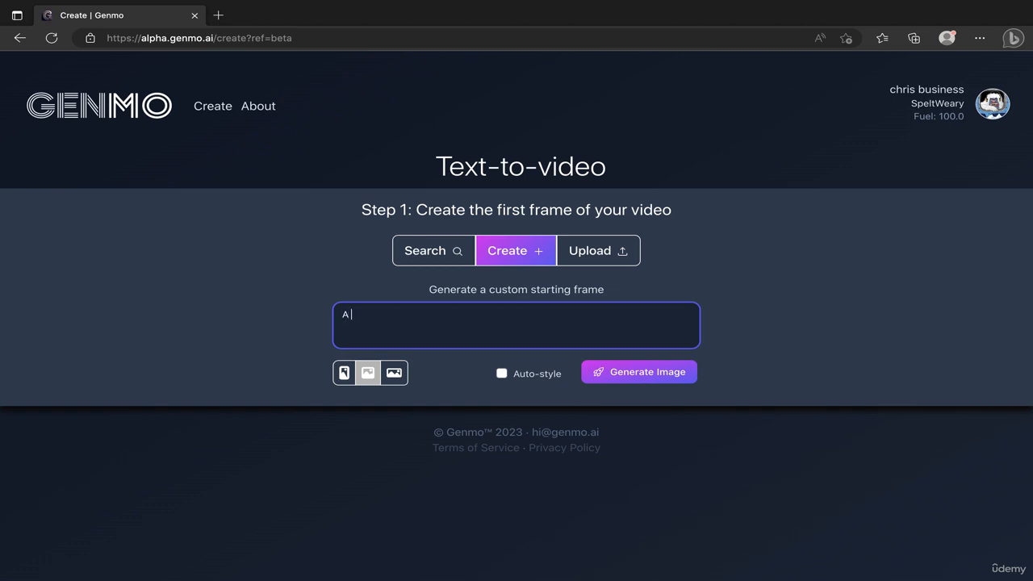
pyautogui.press('BackSpace')
pyautogui.write('a male from mei')
pyautogui.press('BackSpace')
pyautogui.write('dieval a')
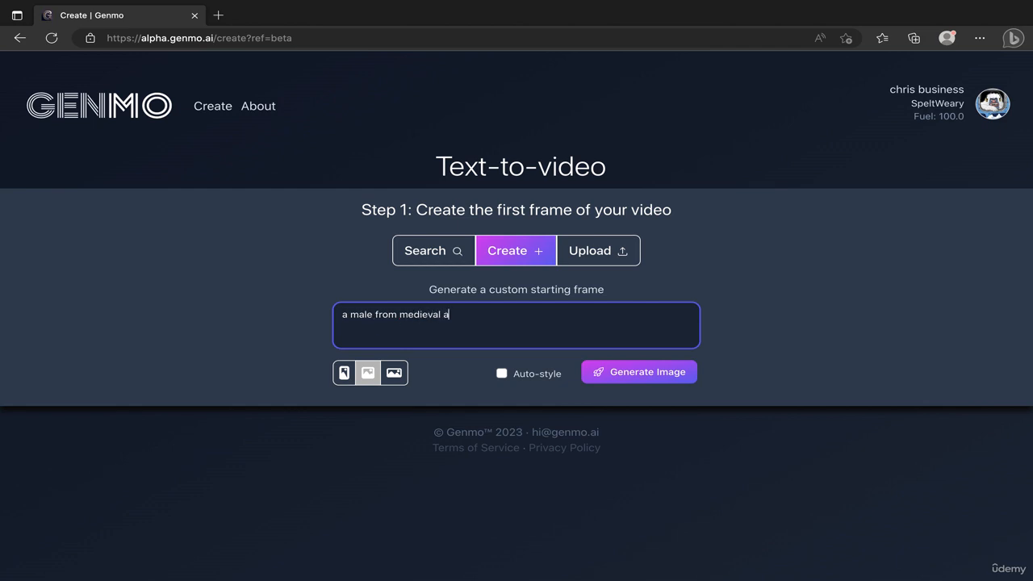
pyautogui.write('ges wearing a traditional hat')
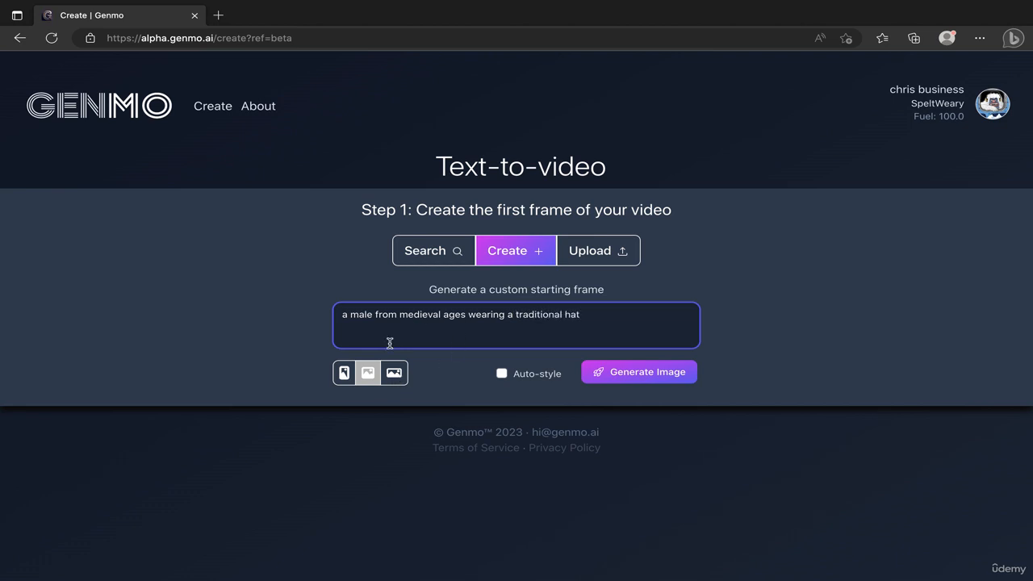
# Choose the widest landscape format for the starting frame and enable Auto-style.
pyautogui.click(443, 366)
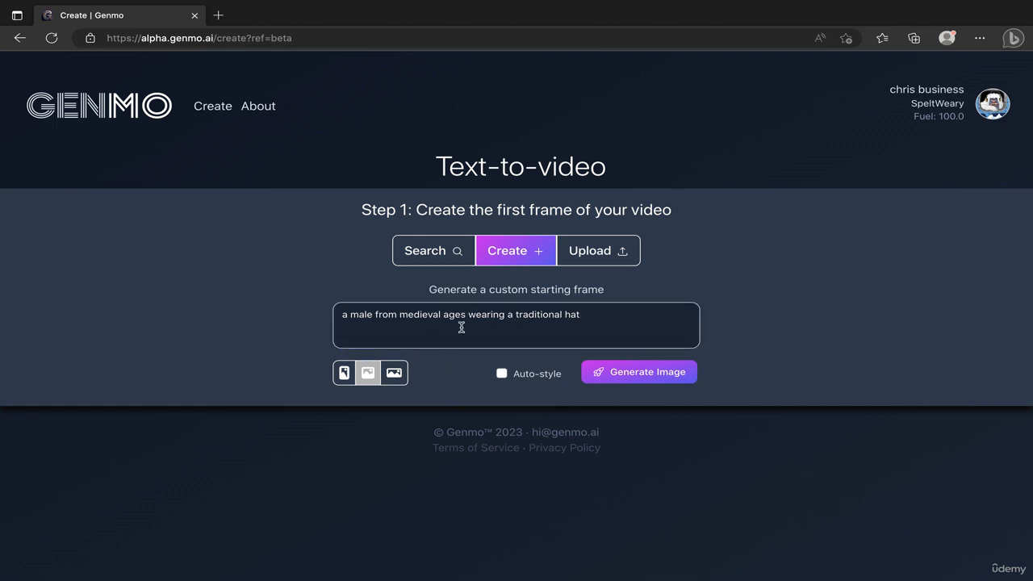
pyautogui.click(344, 372)
pyautogui.click(394, 372)
pyautogui.click(378, 373)
pyautogui.click(347, 374)
pyautogui.click(394, 373)
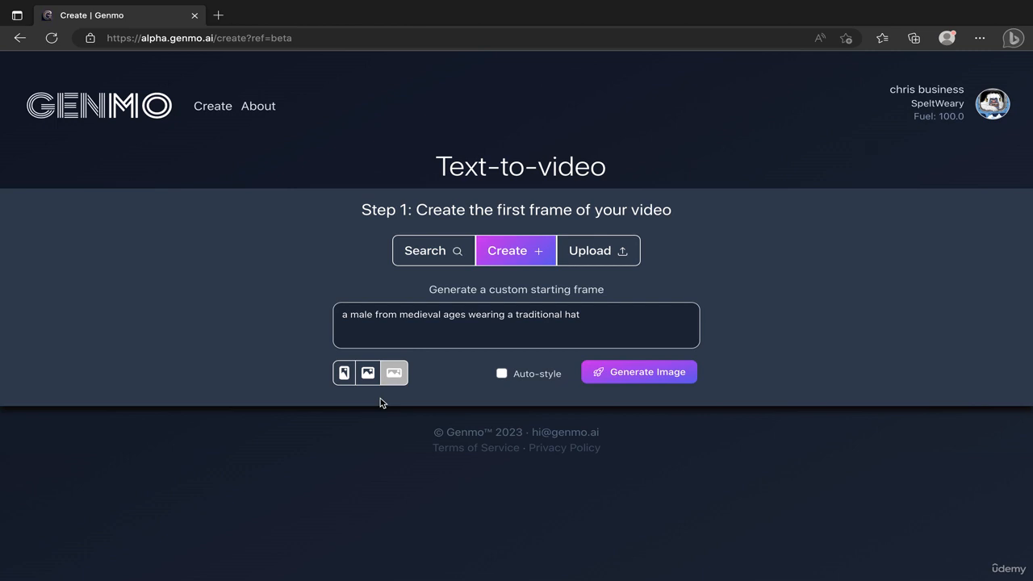
pyautogui.click(344, 373)
pyautogui.click(392, 375)
pyautogui.click(501, 374)
# Generate the starting image and accept it as the first frame of the video.
pyautogui.click(636, 378)
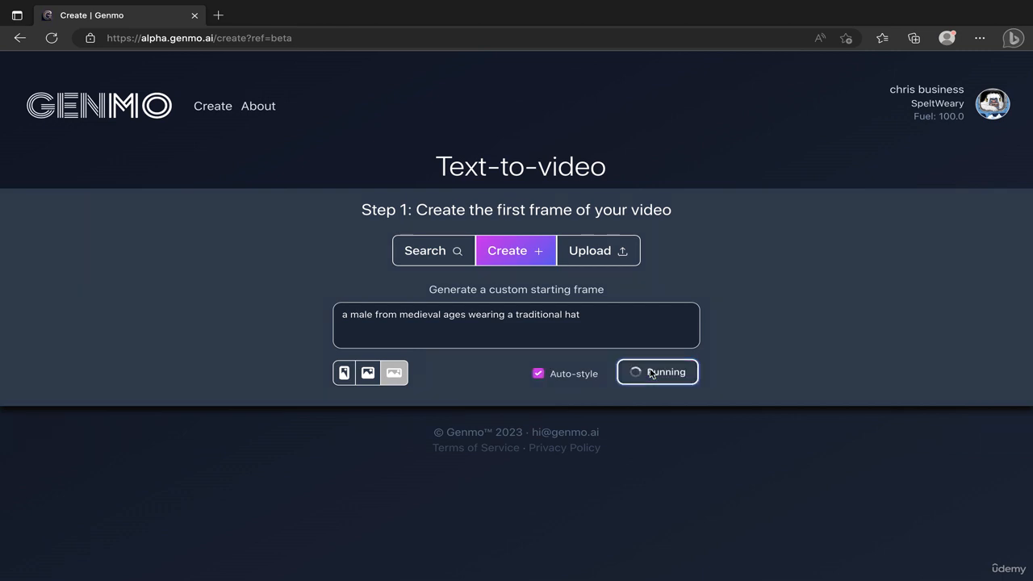
pyautogui.scroll(-3, 826, 343)
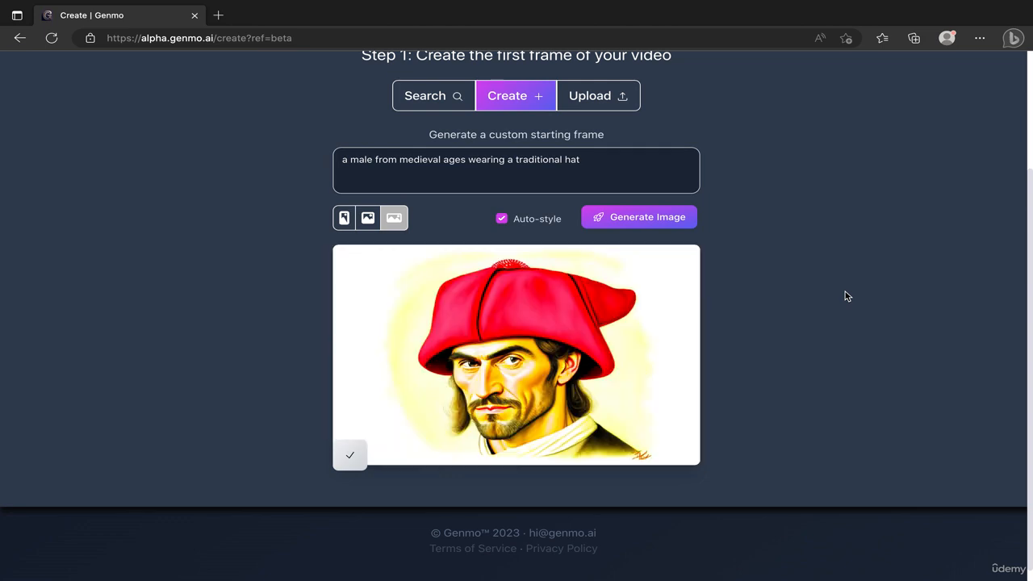
pyautogui.moveTo(653, 362)
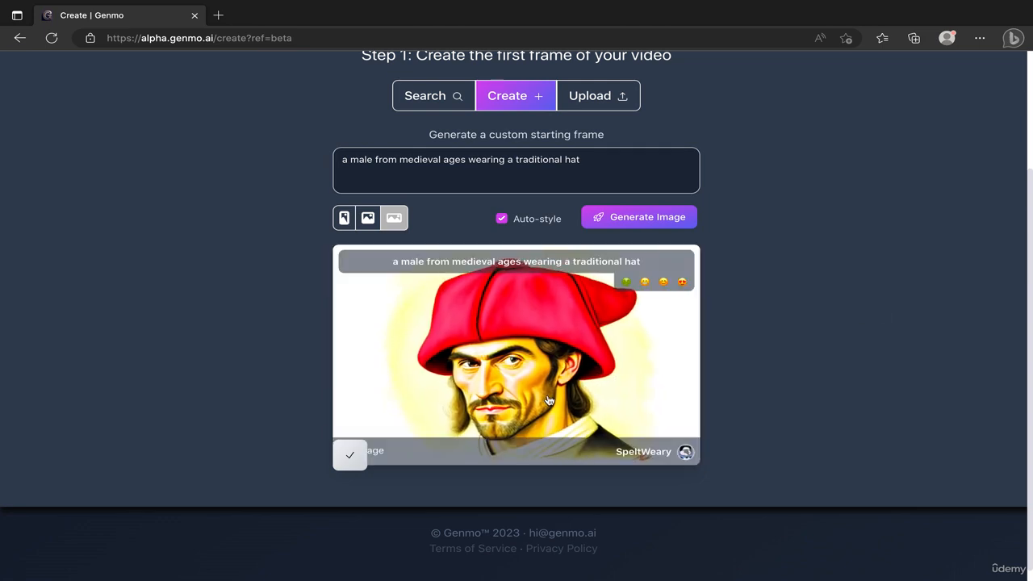
pyautogui.click(349, 457)
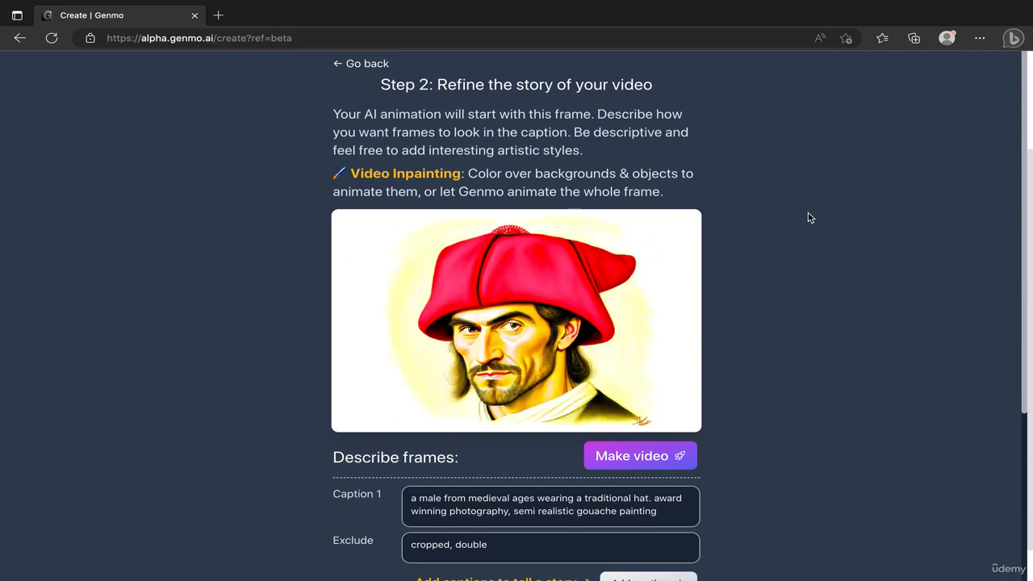
# Add a second caption reading "transform the male to a modern robot face" to the video's story.
pyautogui.scroll(-3, 811, 221)
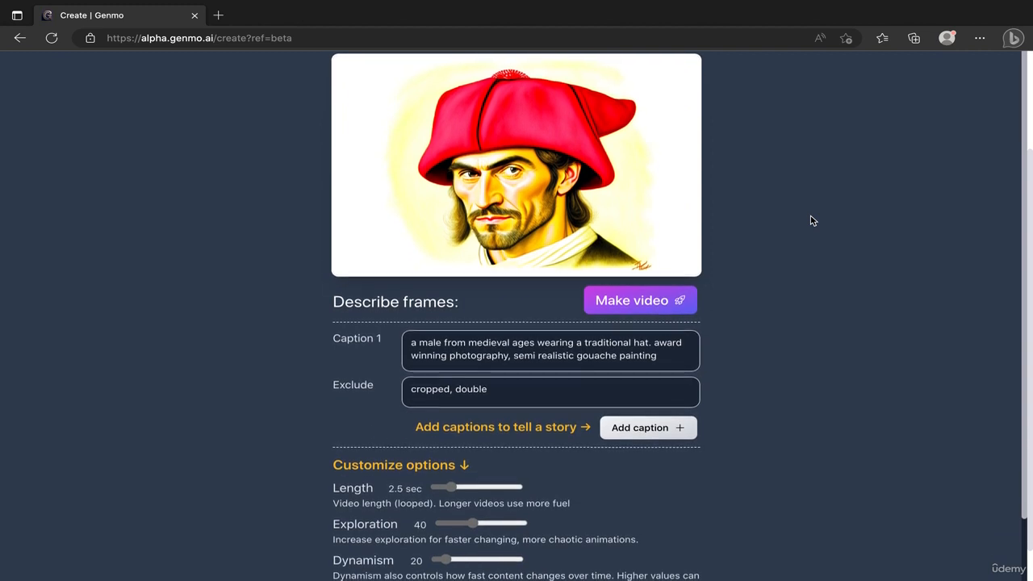
pyautogui.scroll(2, 812, 220)
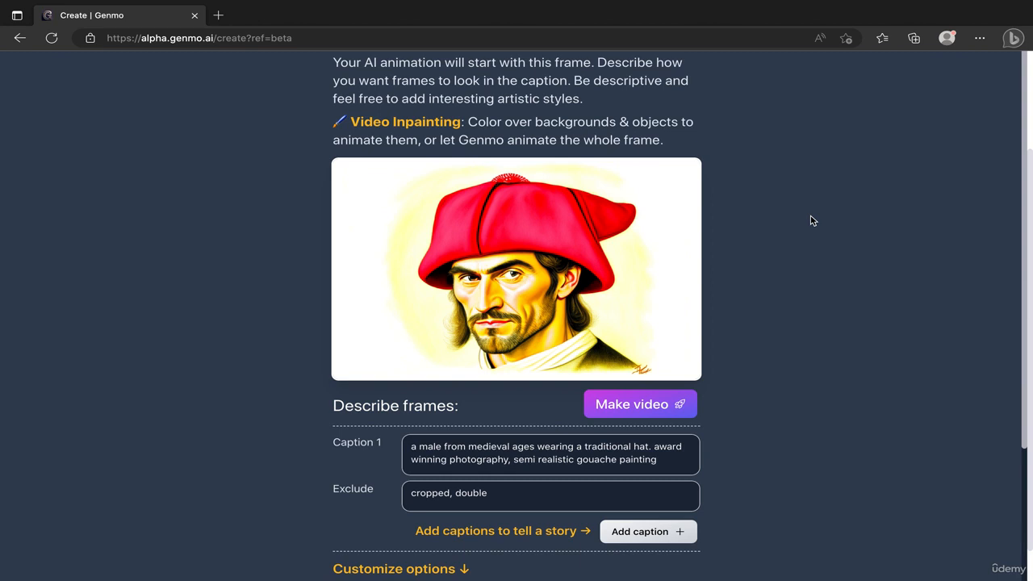
pyautogui.scroll(-1, 811, 220)
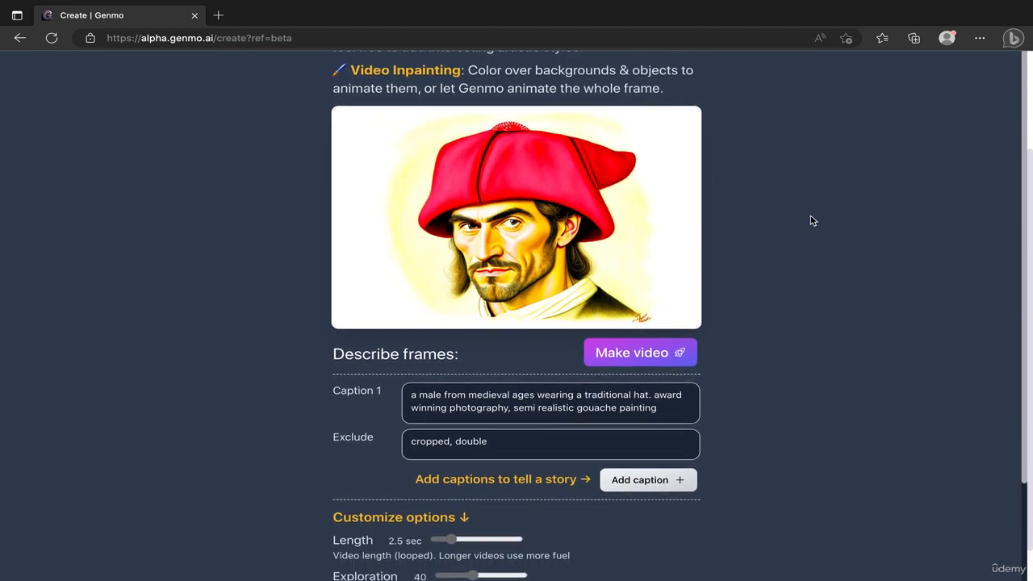
pyautogui.scroll(1, 812, 221)
pyautogui.scroll(-2, 811, 221)
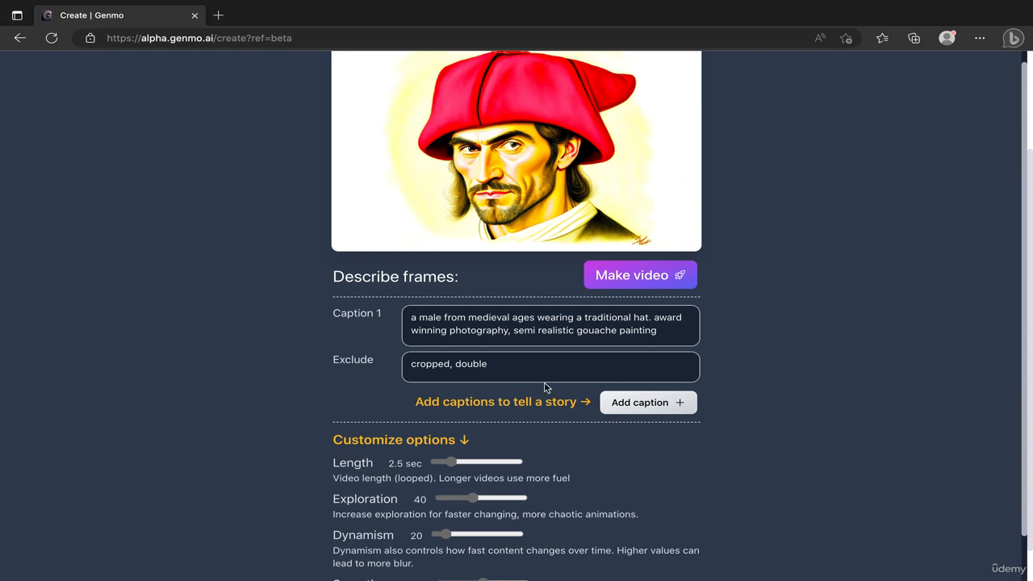
pyautogui.click(642, 413)
pyautogui.click(568, 419)
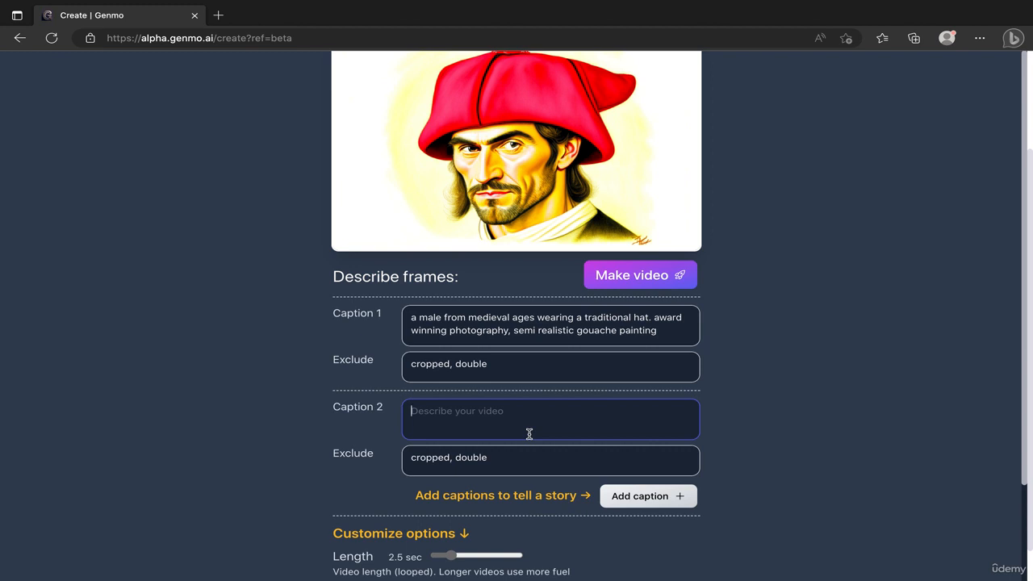
pyautogui.write('tra')
pyautogui.write('nform the male')
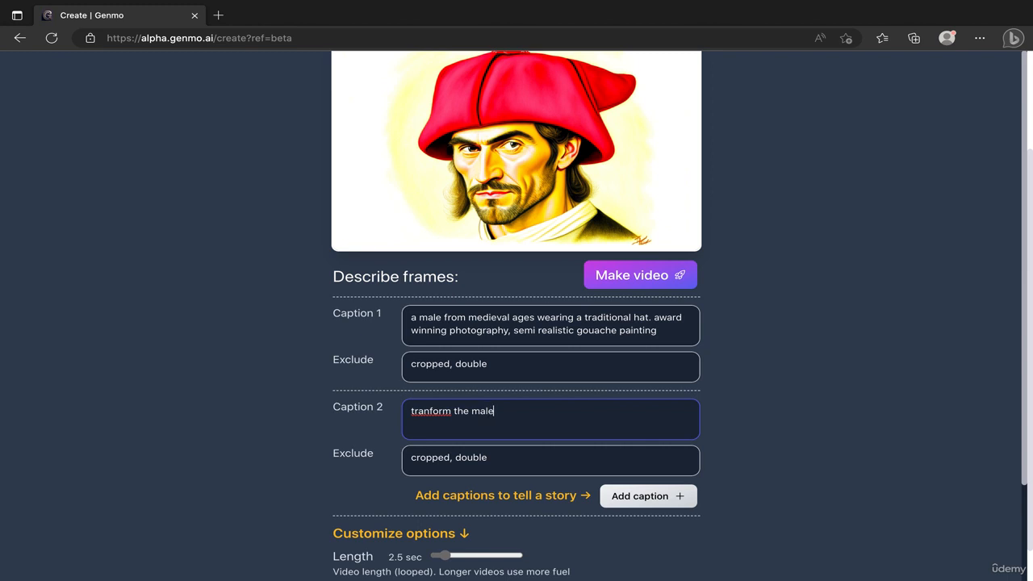
pyautogui.rightClick(439, 412)
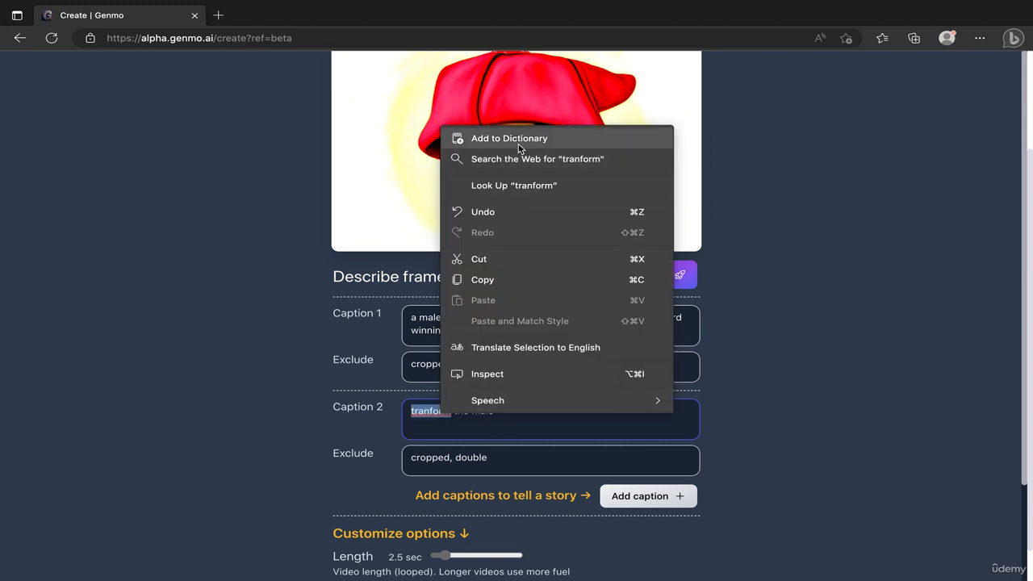
pyautogui.click(426, 416)
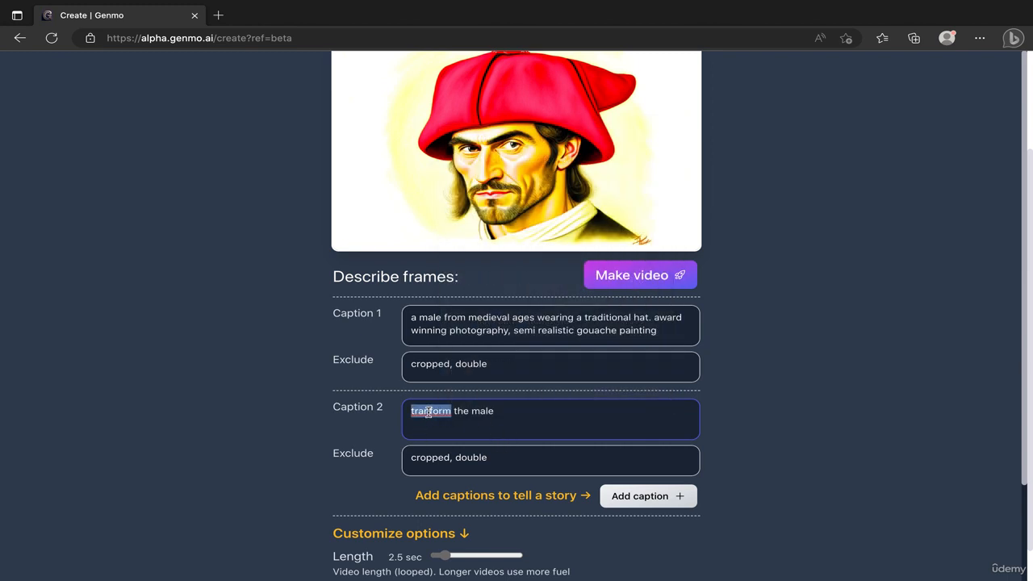
pyautogui.click(428, 413)
pyautogui.write('s')
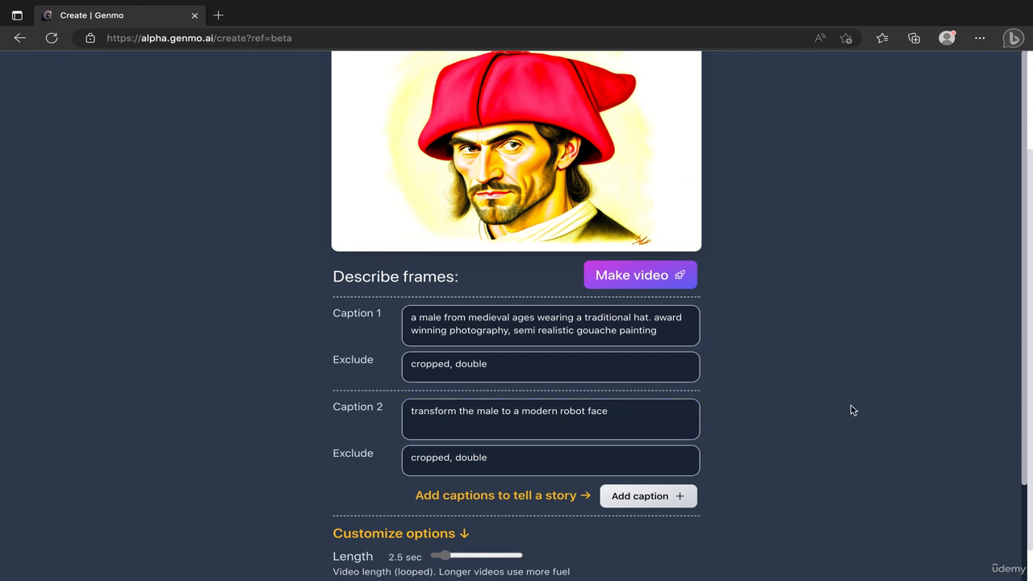
# Examine the Exclude entries of the captions and the available video customization options.
pyautogui.scroll(-1, 851, 405)
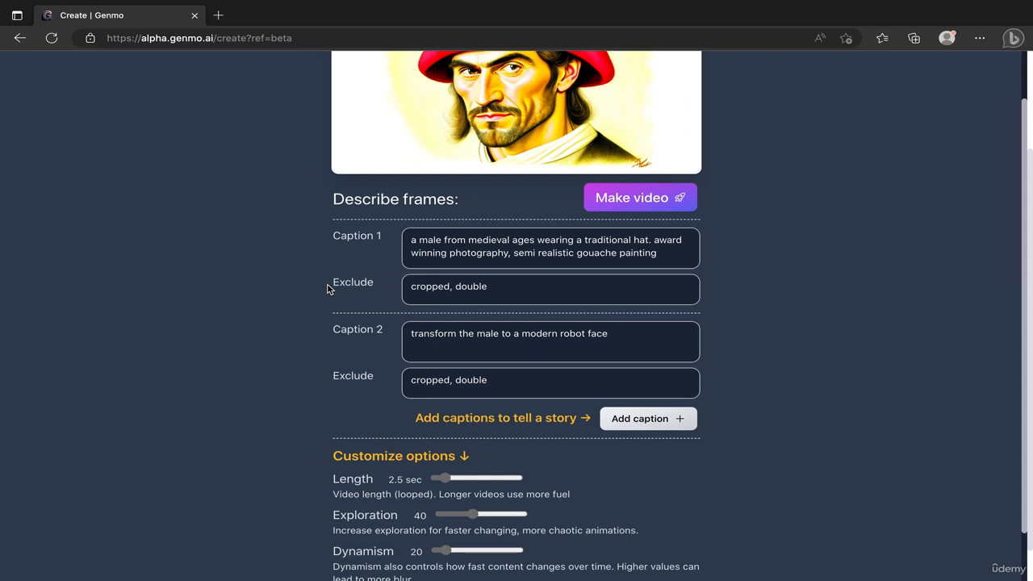
pyautogui.click(512, 292)
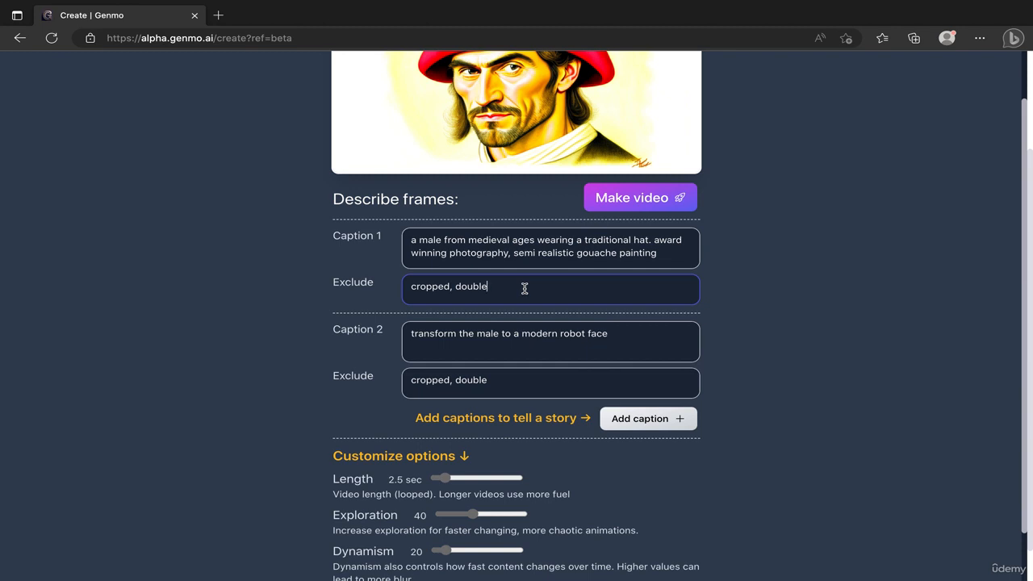
pyautogui.click(854, 271)
pyautogui.scroll(-2, 854, 271)
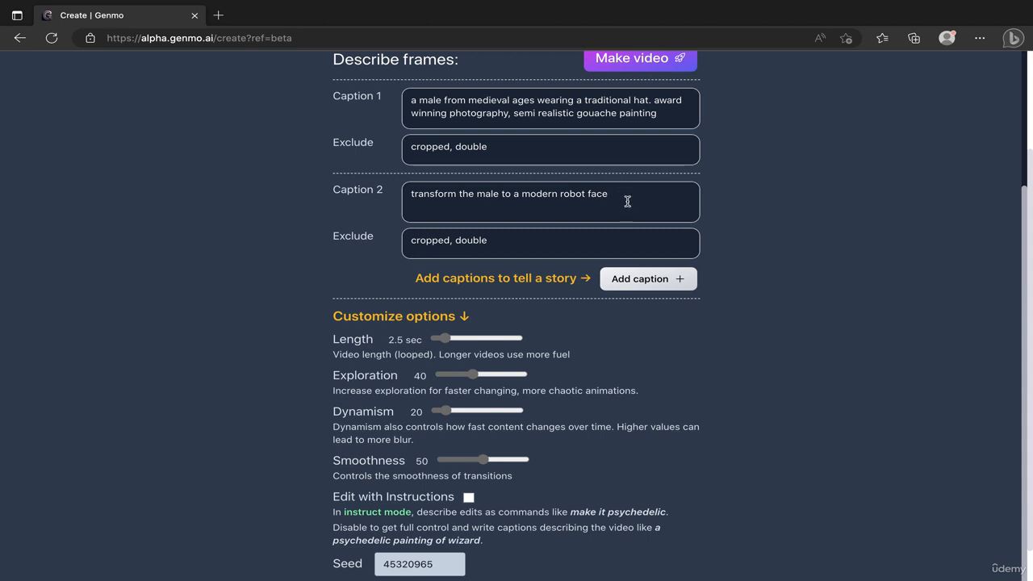
pyautogui.scroll(-1, 852, 281)
pyautogui.scroll(2, 848, 282)
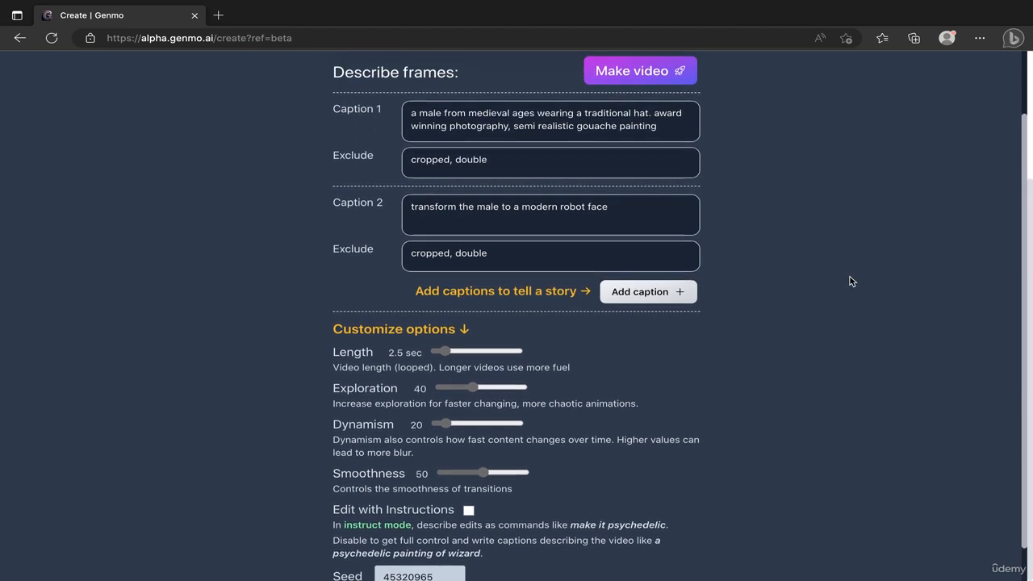
pyautogui.scroll(-1, 846, 285)
pyautogui.scroll(-1, 960, 348)
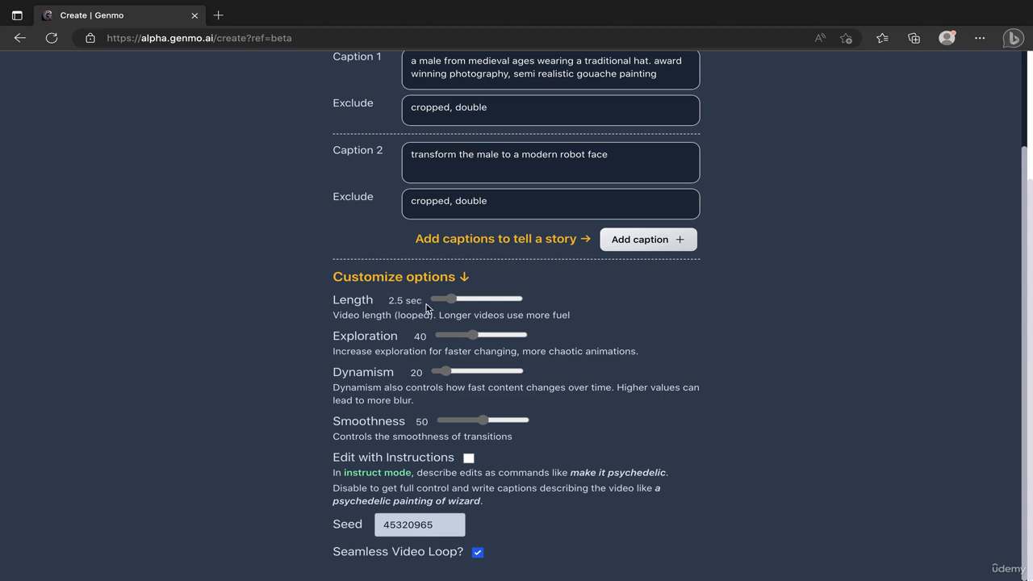
# Set the video length to 8.0 sec and Exploration to 100.
pyautogui.moveTo(454, 301); pyautogui.dragTo(671, 295)
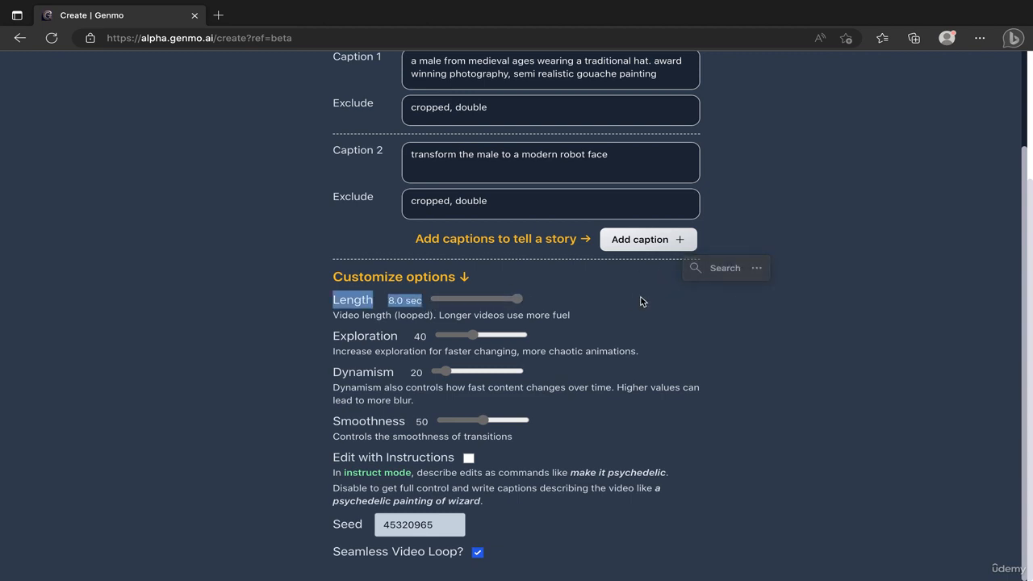
pyautogui.click(435, 324)
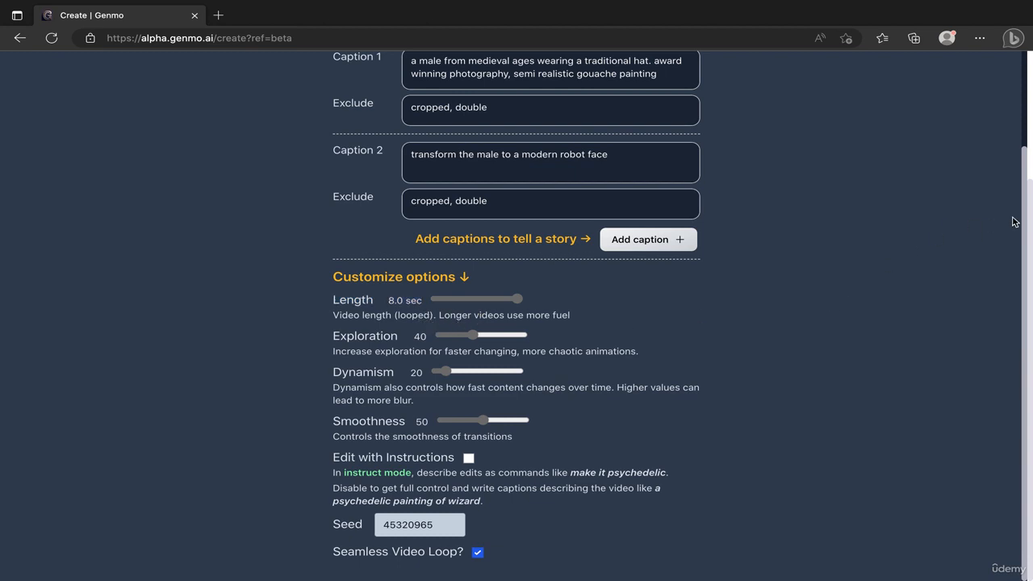
pyautogui.moveTo(1017, 221); pyautogui.dragTo(924, 376)
pyautogui.moveTo(478, 338); pyautogui.dragTo(557, 342)
# Set Dynamism to 90 and Smoothness to 60 for the video.
pyautogui.moveTo(443, 371); pyautogui.dragTo(558, 374)
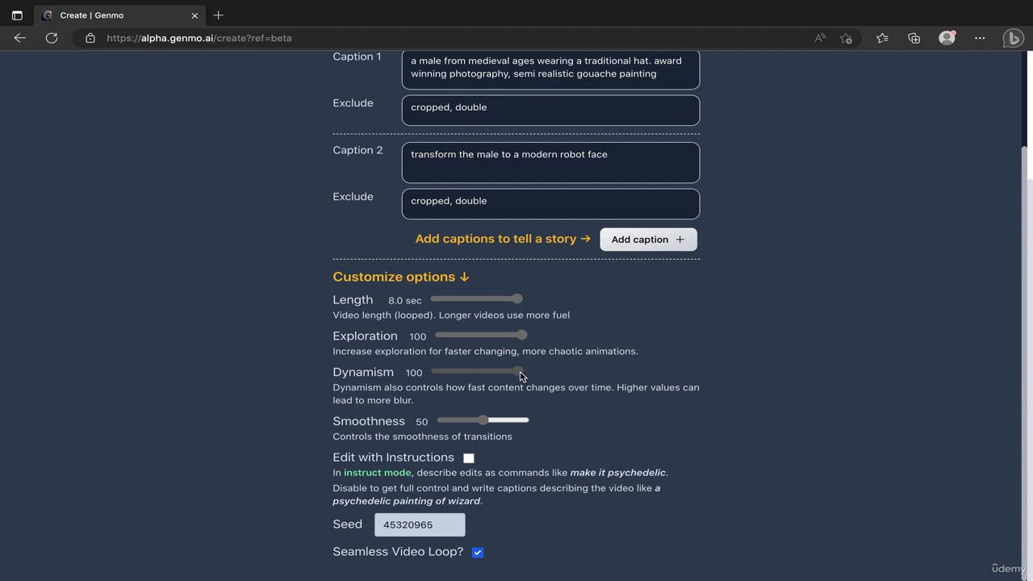
pyautogui.moveTo(519, 375); pyautogui.dragTo(508, 374)
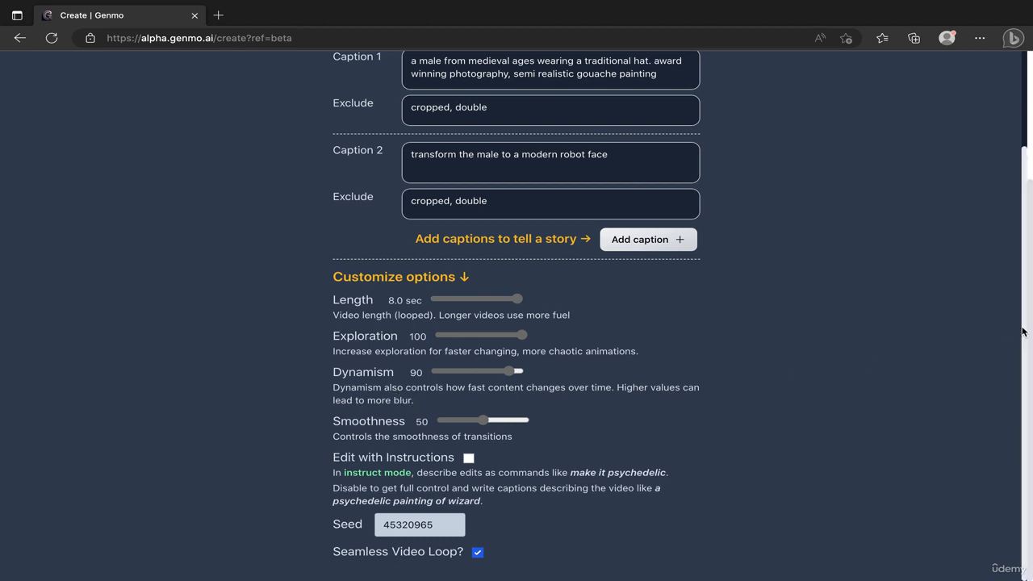
pyautogui.moveTo(507, 377)
pyautogui.mouseDown()
pyautogui.moveTo(516, 374)
pyautogui.moveTo(471, 372)
pyautogui.moveTo(531, 377)
pyautogui.moveTo(509, 370)
pyautogui.mouseUp()
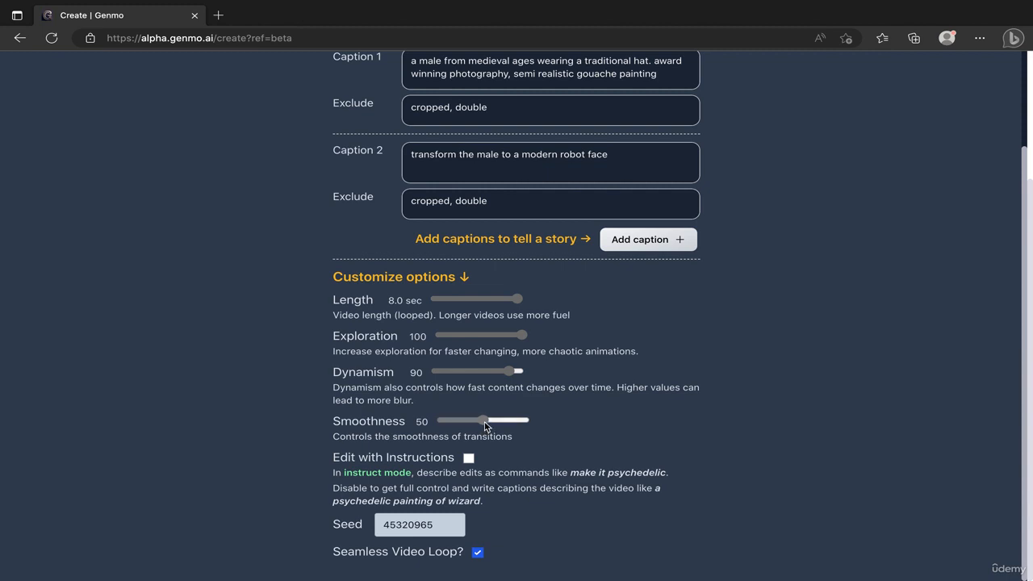
pyautogui.moveTo(485, 423); pyautogui.dragTo(494, 423)
pyautogui.click(479, 554)
pyautogui.click(479, 553)
pyautogui.scroll(2, 920, 363)
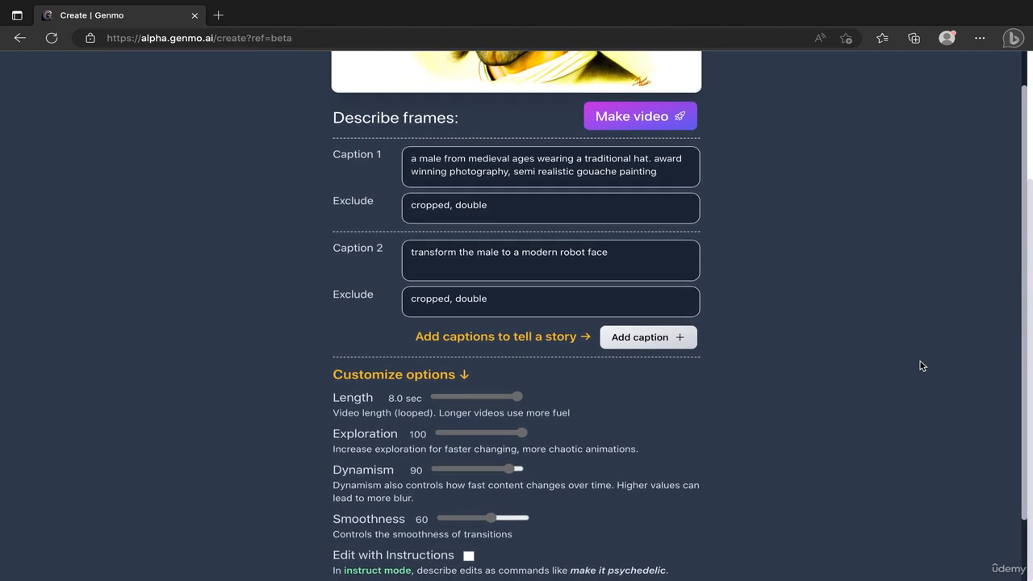
pyautogui.scroll(4, 919, 363)
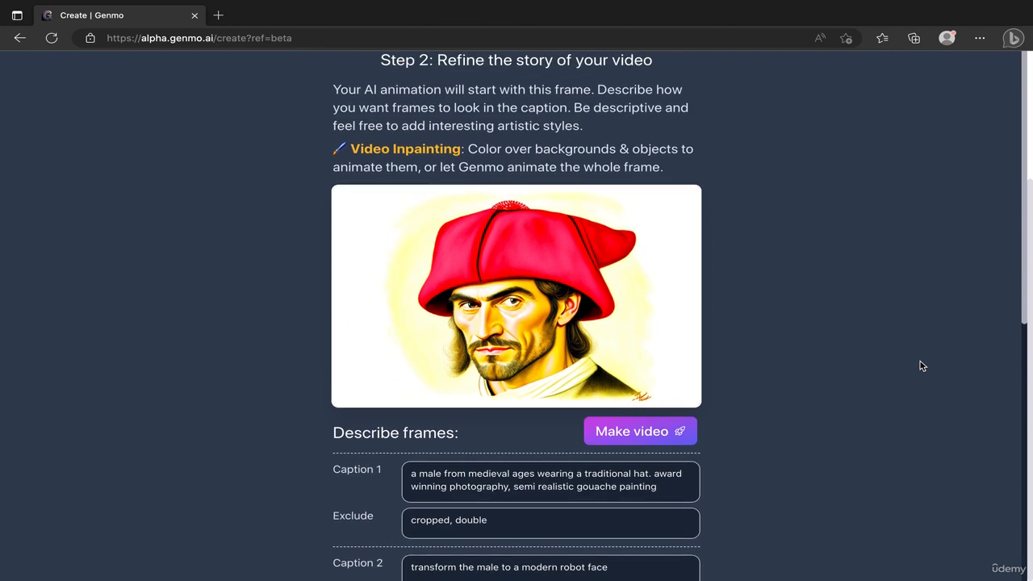
pyautogui.scroll(-3, 923, 366)
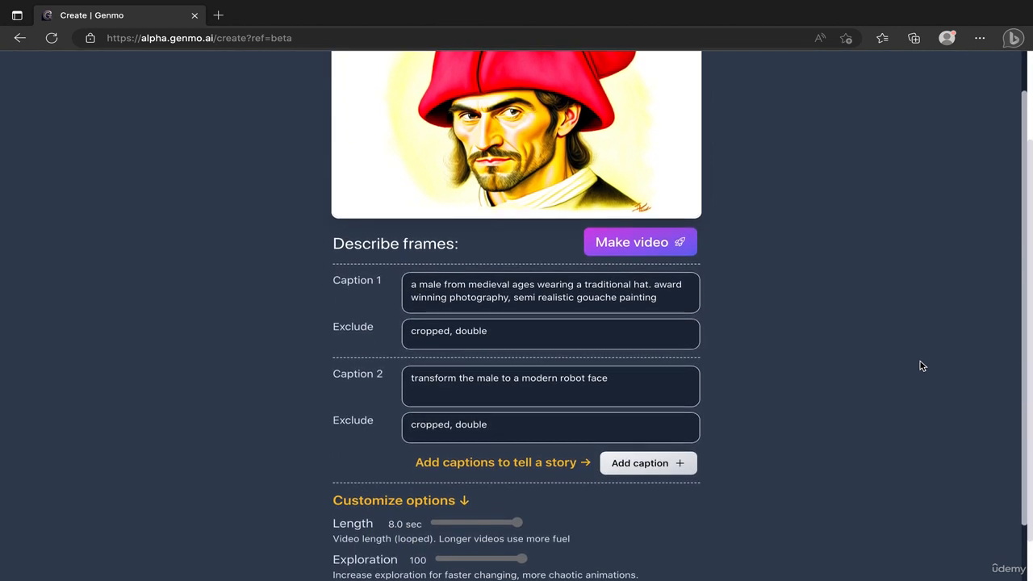
pyautogui.scroll(-1, 922, 365)
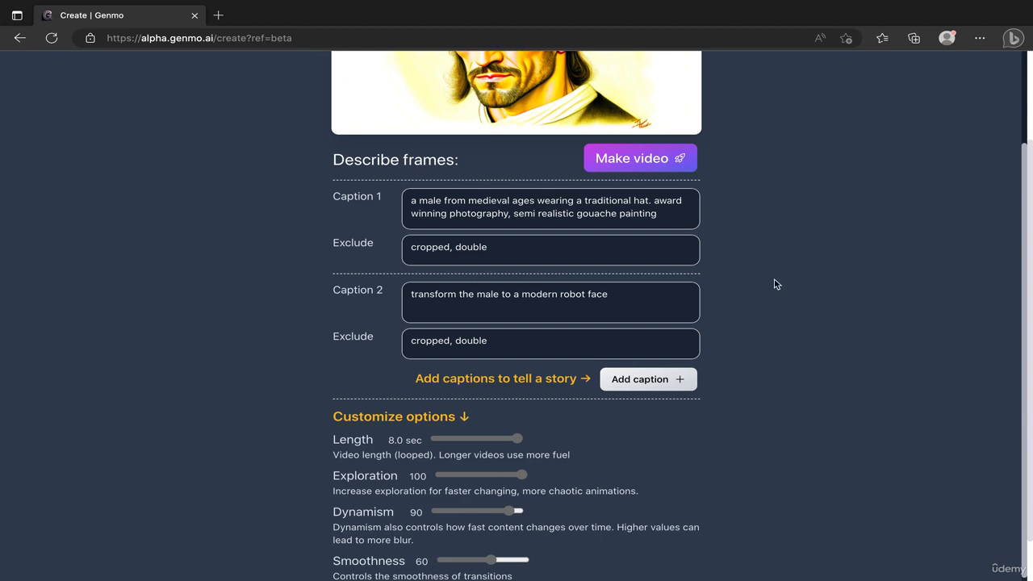
# Review the two captions and the customized options, and generate the video from them.
pyautogui.scroll(3, 917, 253)
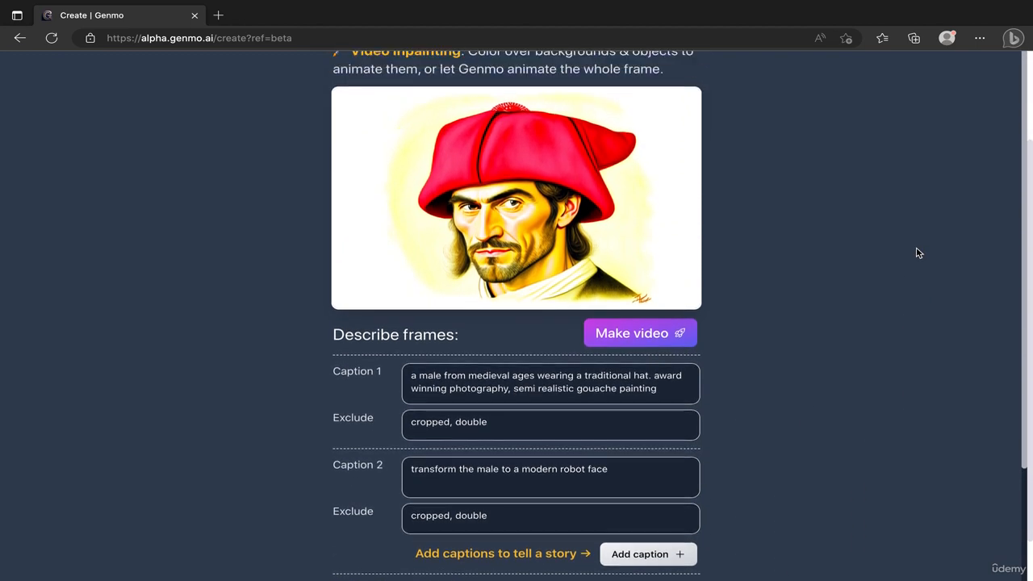
pyautogui.scroll(-1, 918, 252)
pyautogui.scroll(2, 918, 253)
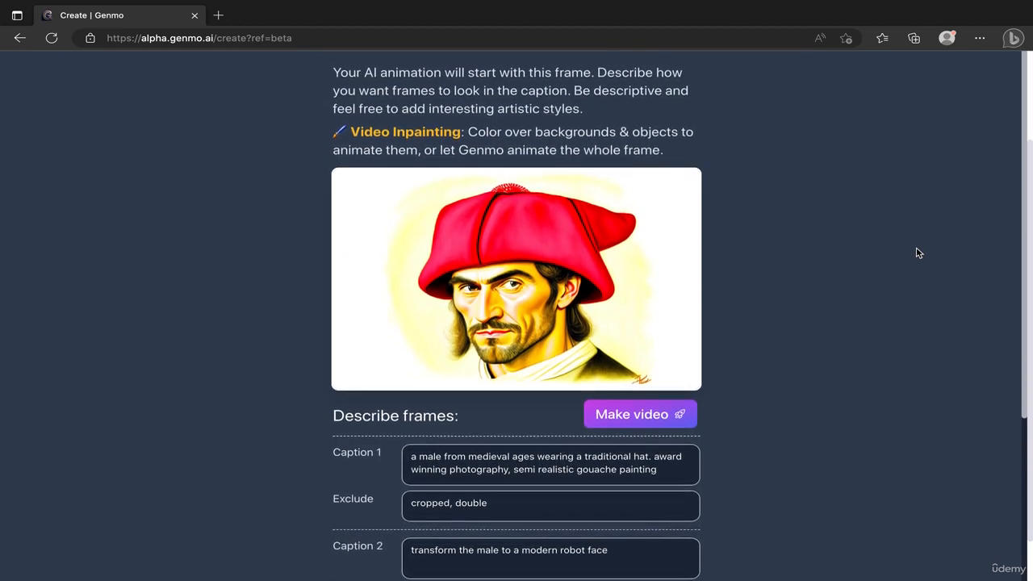
pyautogui.scroll(-4, 918, 252)
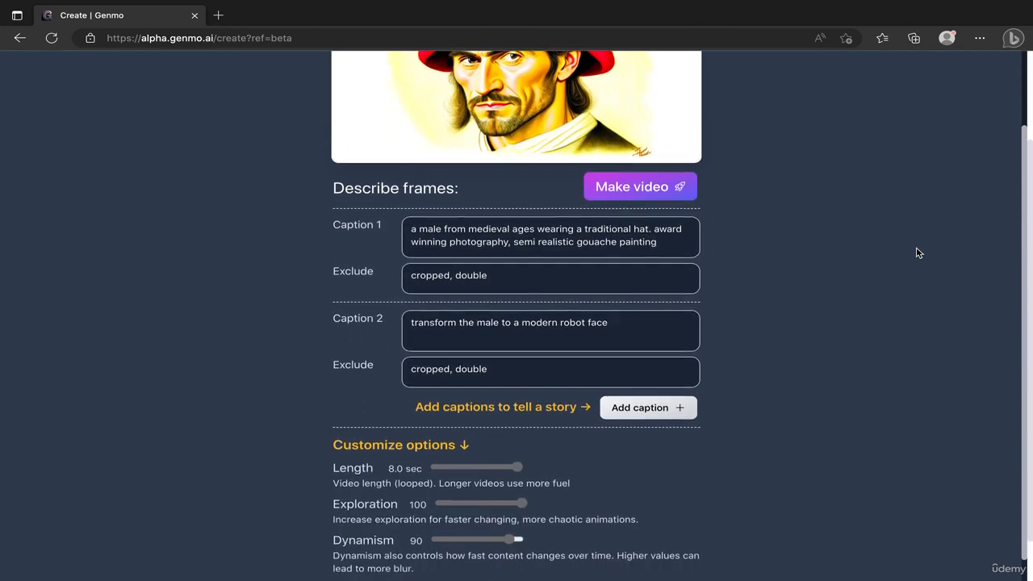
pyautogui.scroll(3, 917, 252)
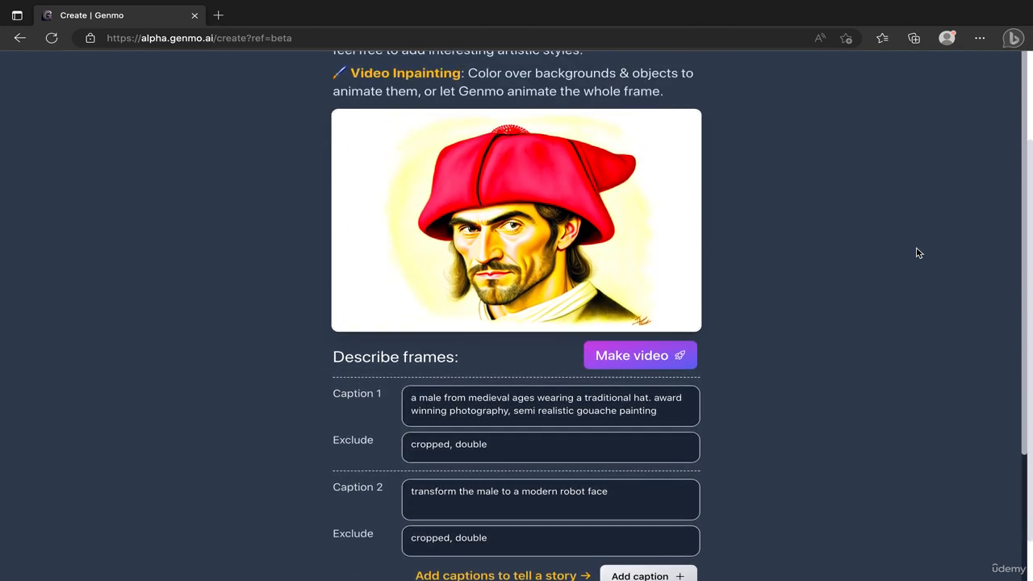
pyautogui.scroll(-2, 917, 253)
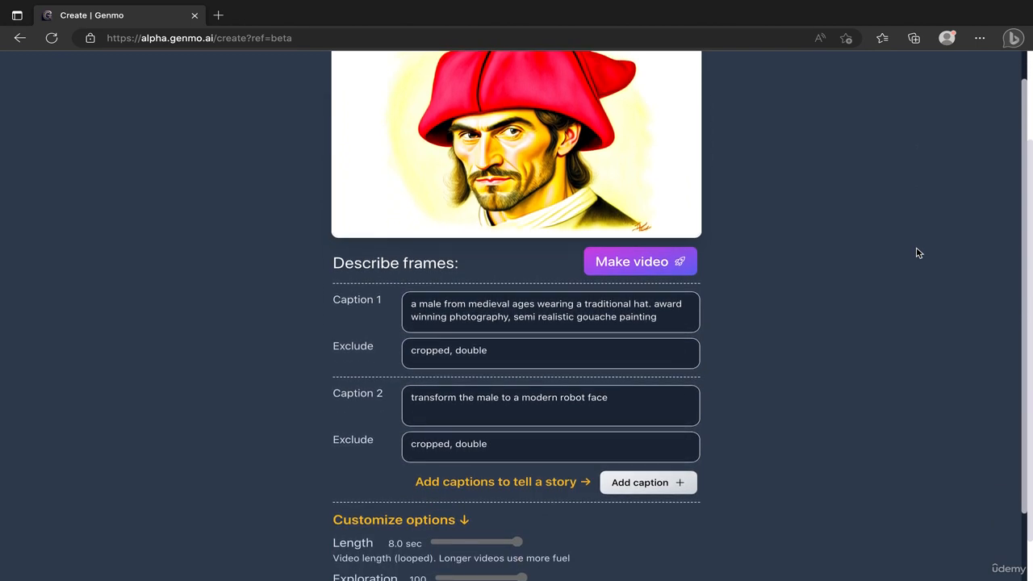
pyautogui.scroll(1, 917, 253)
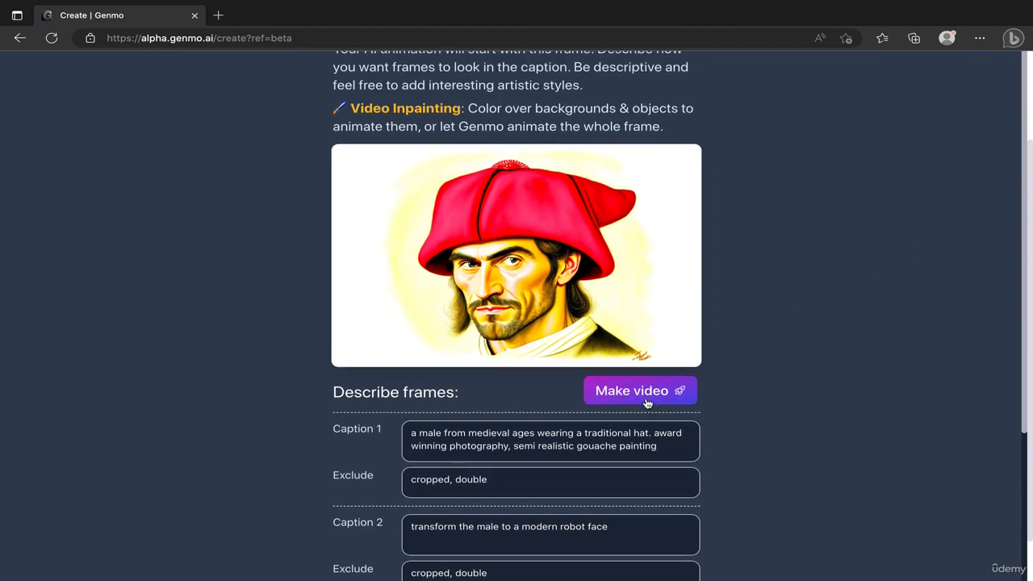
pyautogui.click(646, 396)
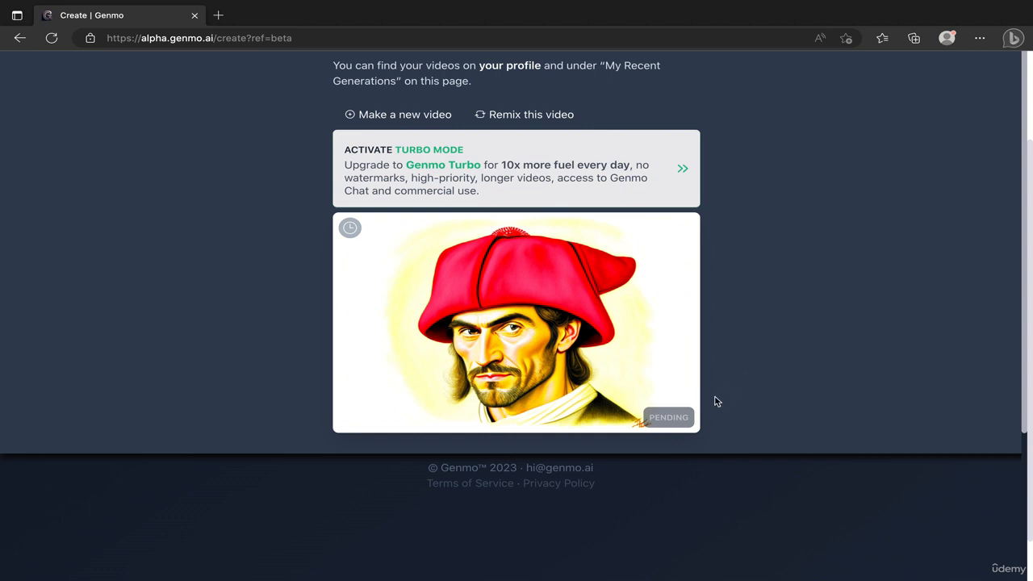
pyautogui.moveTo(683, 417)
pyautogui.scroll(3, 893, 239)
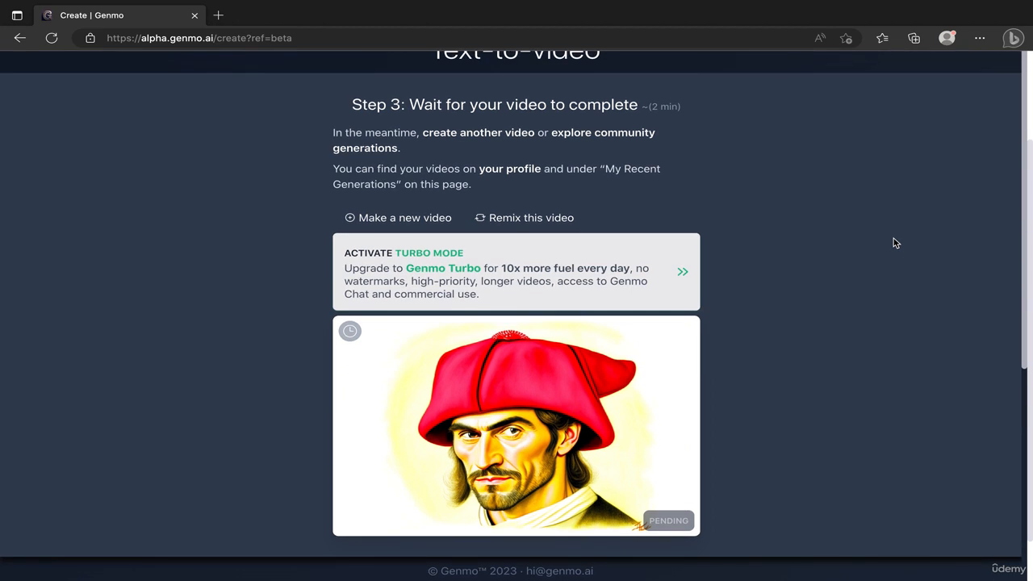
pyautogui.scroll(-3, 893, 238)
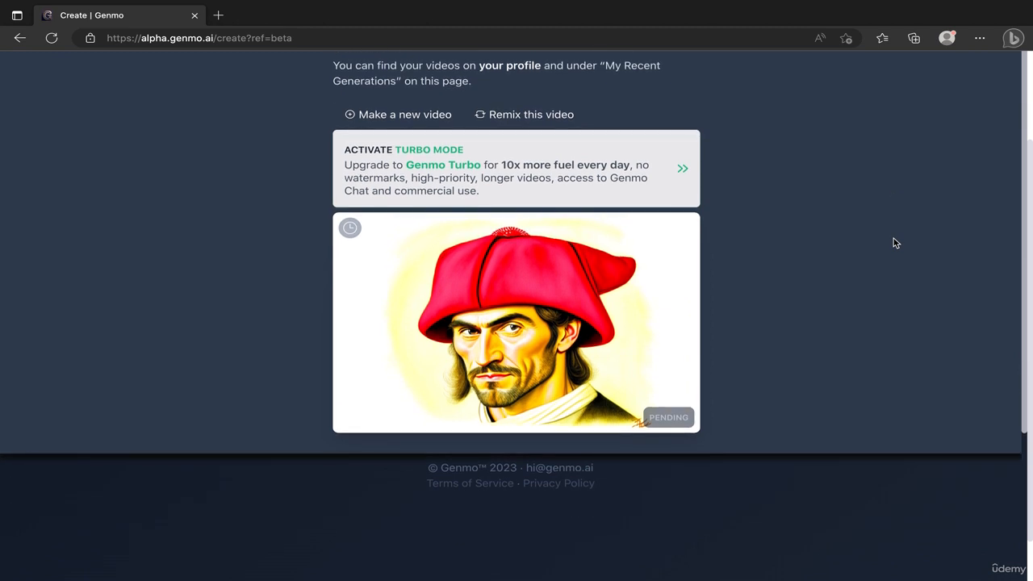
pyautogui.scroll(3, 893, 239)
pyautogui.scroll(-2, 893, 242)
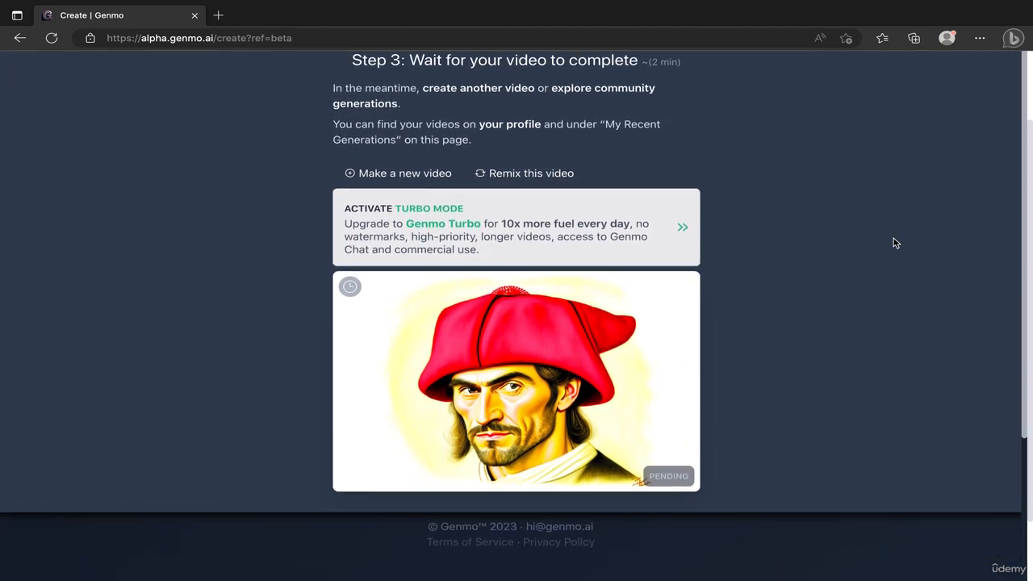
pyautogui.scroll(1, 893, 242)
pyautogui.scroll(-1, 893, 242)
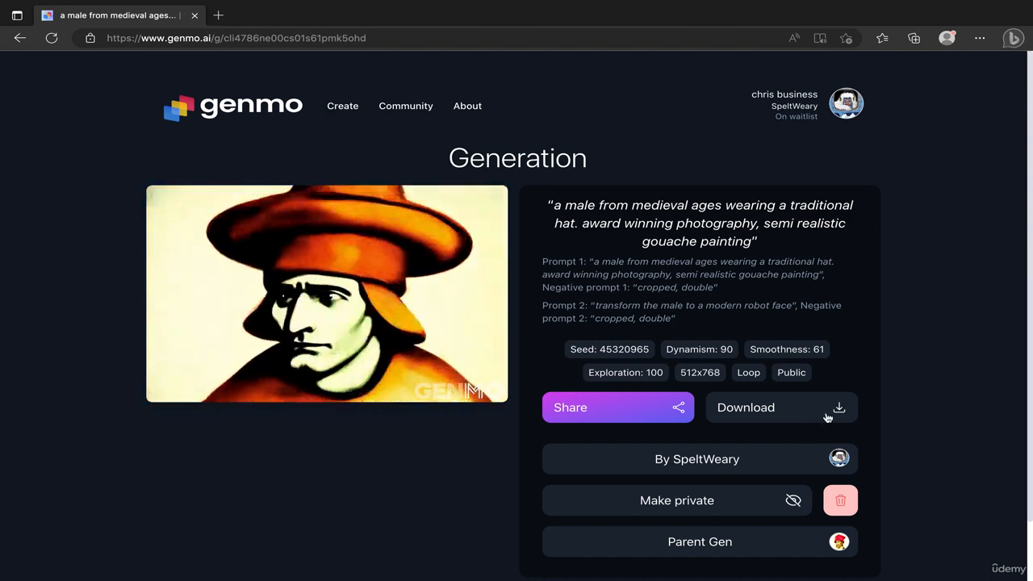
# Download the finished medieval-man-to-robot video as an MP4 file and dismiss the downloads list.
pyautogui.click(815, 409)
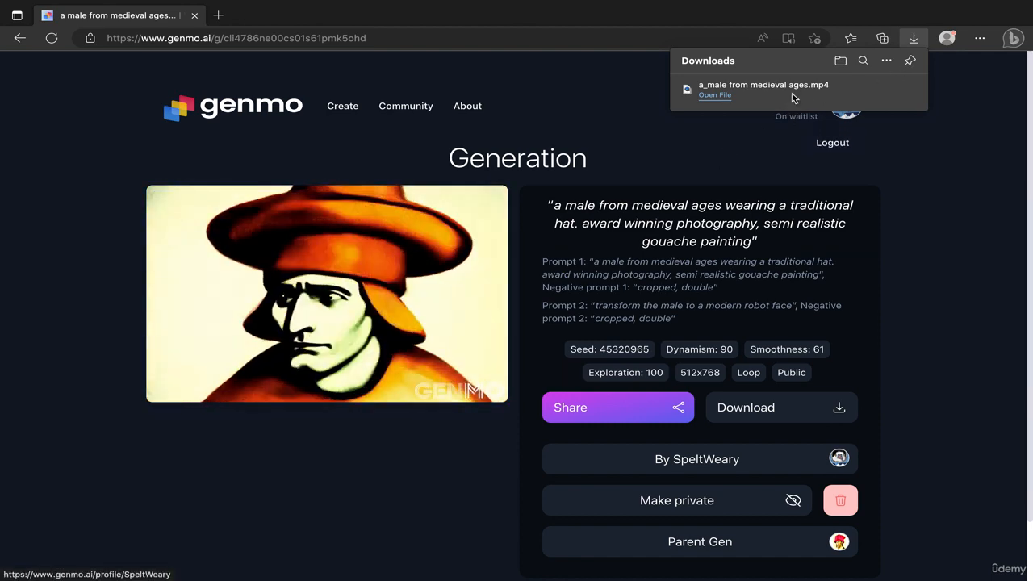
pyautogui.click(993, 222)
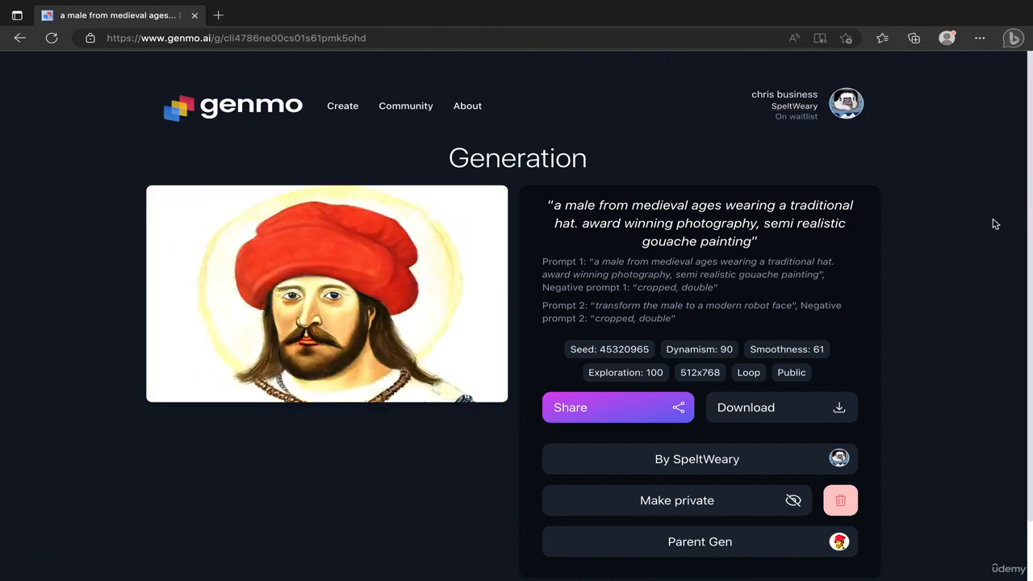
pyautogui.scroll(-1, 993, 224)
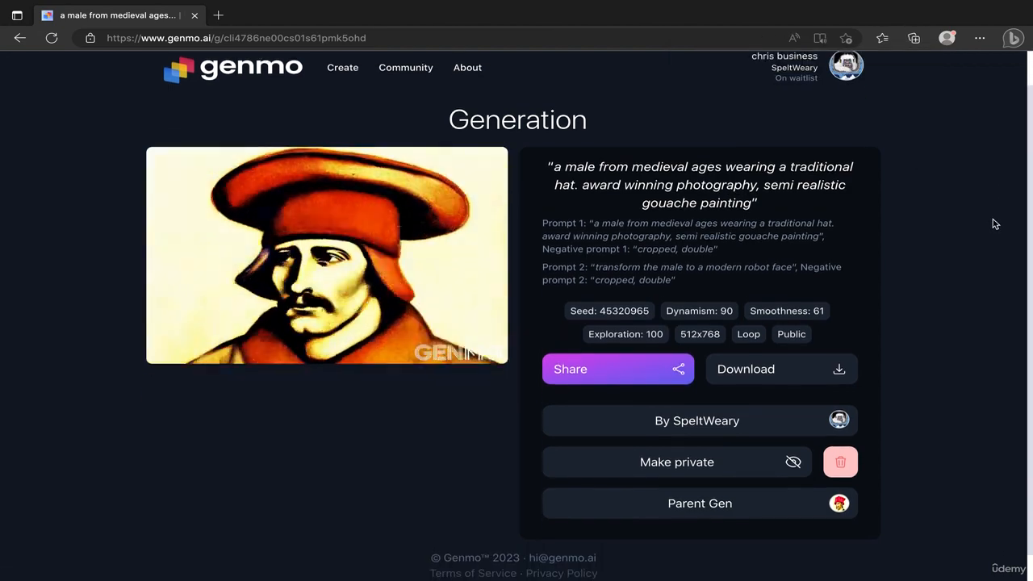
pyautogui.scroll(1, 995, 224)
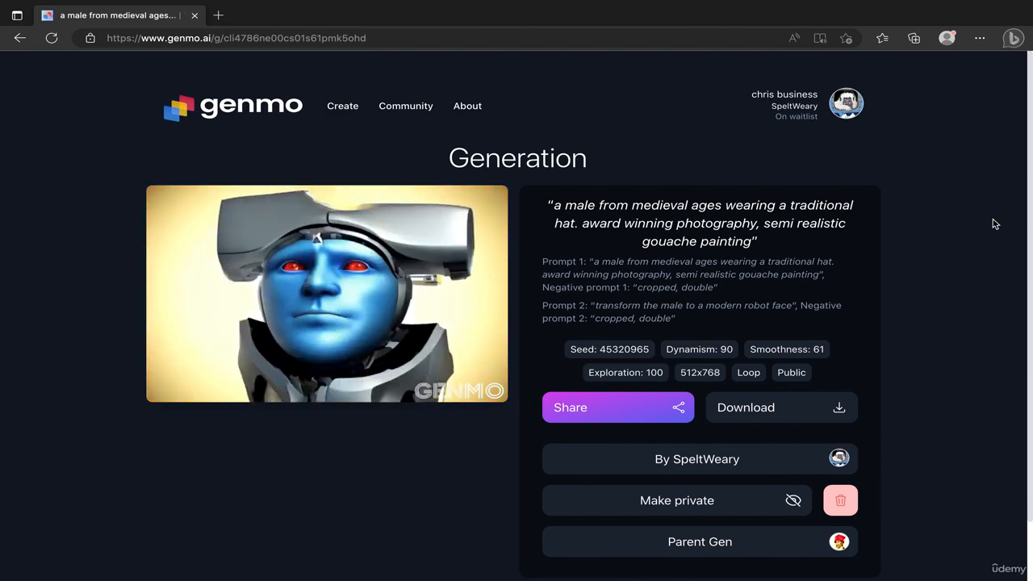
pyautogui.scroll(-1, 994, 223)
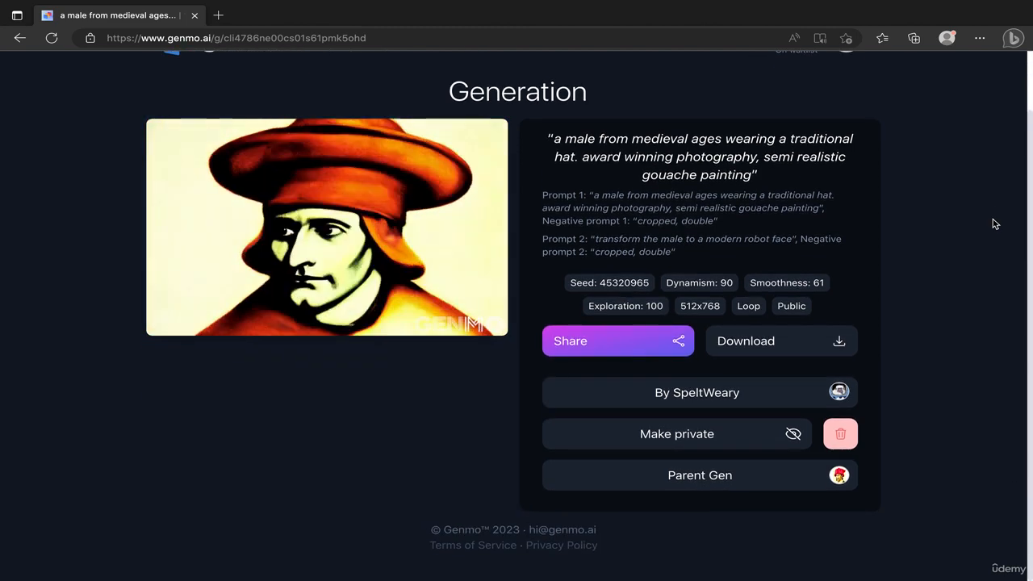